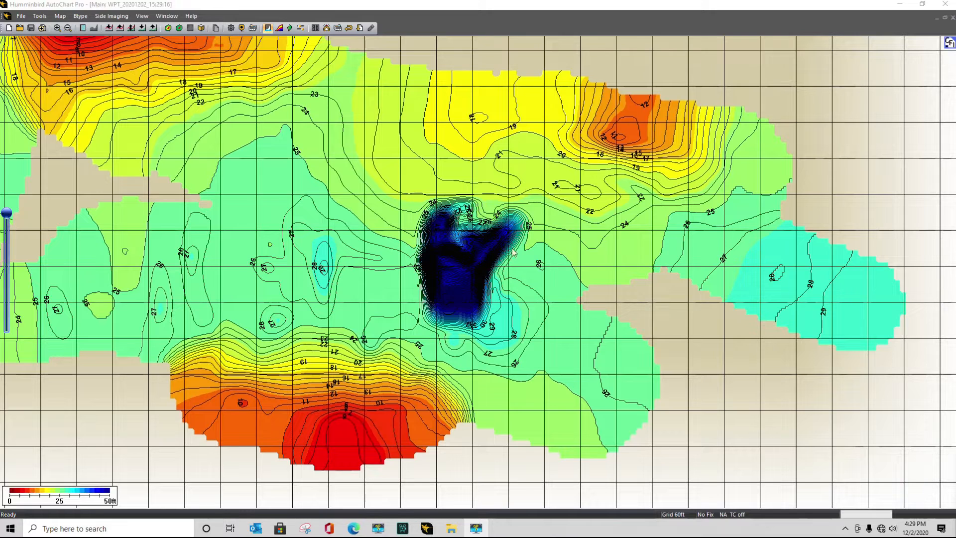
# Clear the loaded chart and use Map Here beside the wide survey rectangle to load the area's recorded depth tracks.
pyautogui.moveTo(525, 237)
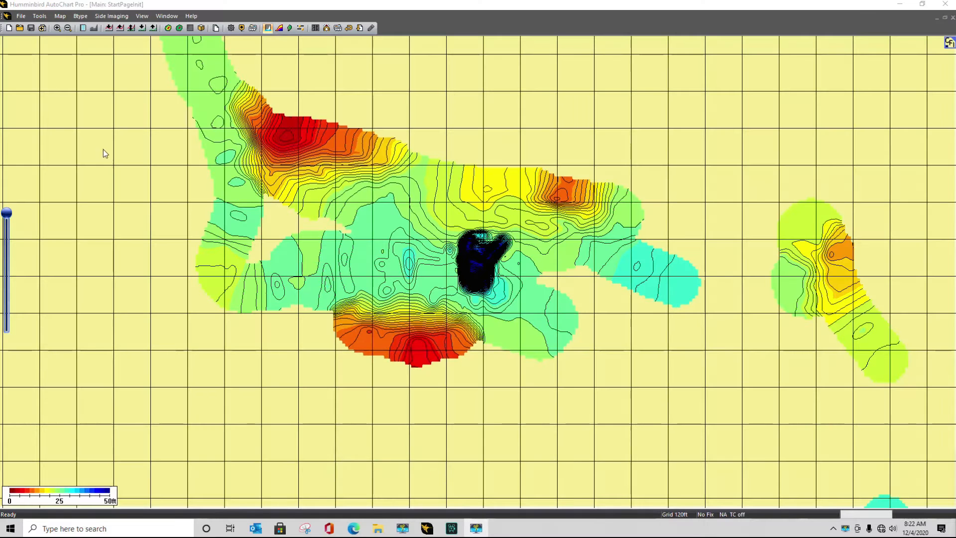
pyautogui.click(9, 28)
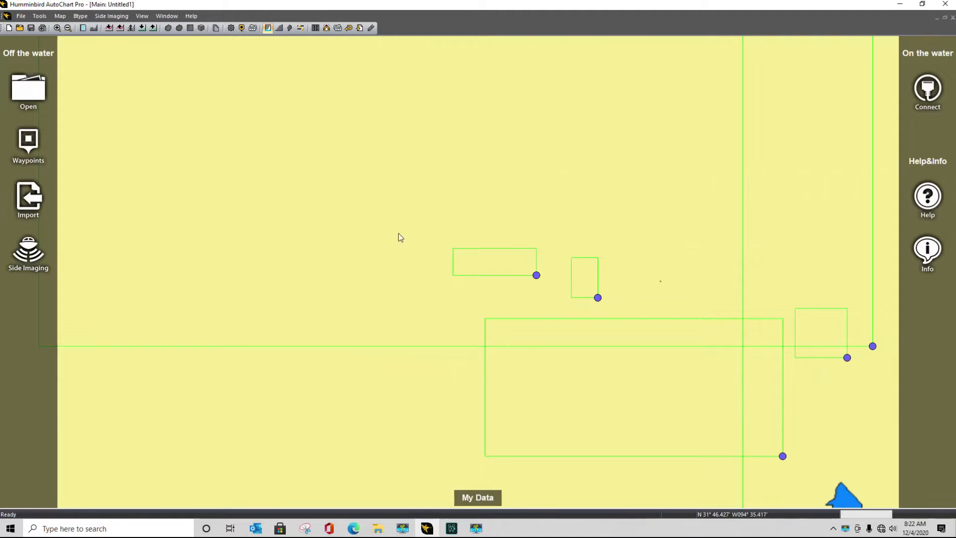
pyautogui.rightClick(530, 279)
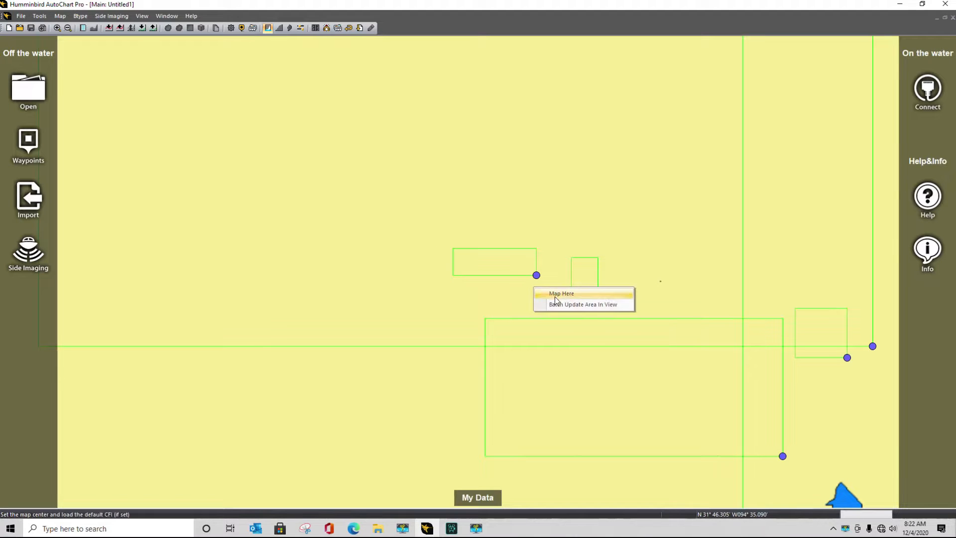
pyautogui.click(557, 293)
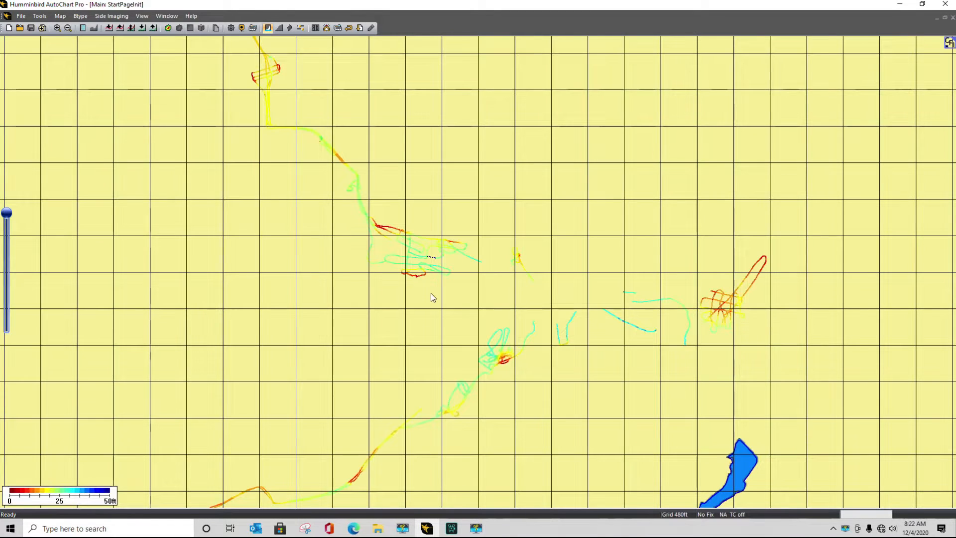
pyautogui.scroll(2, 416, 282)
pyautogui.scroll(1, 384, 281)
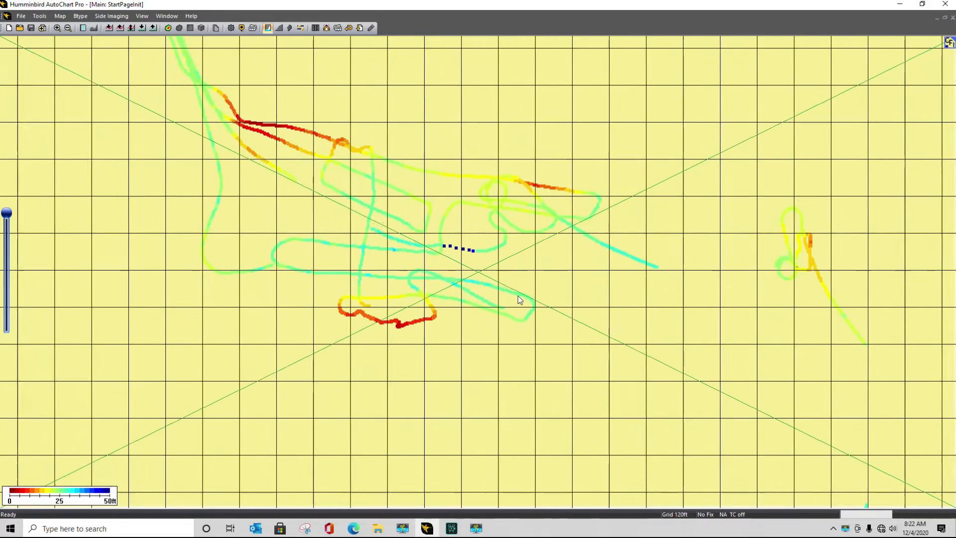
pyautogui.moveTo(466, 270); pyautogui.dragTo(473, 299)
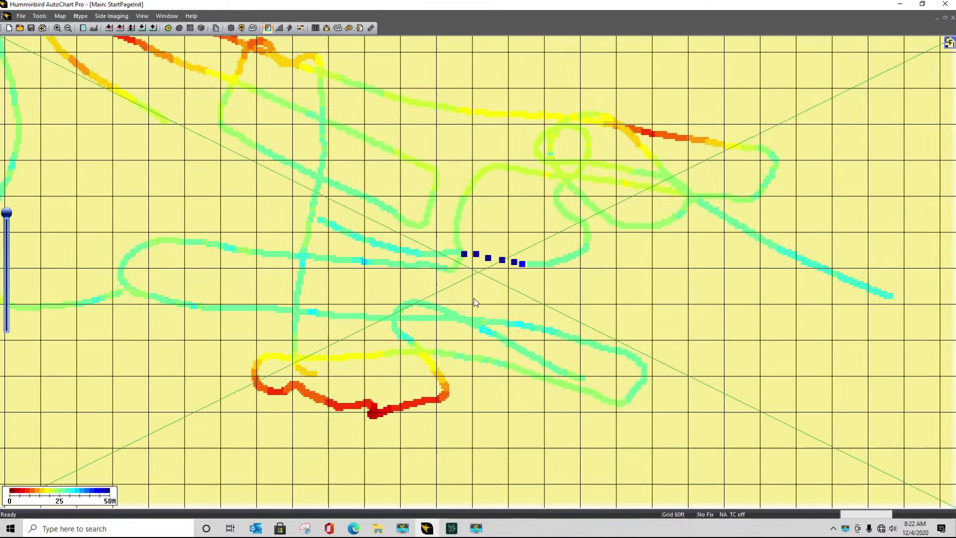
pyautogui.moveTo(473, 299)
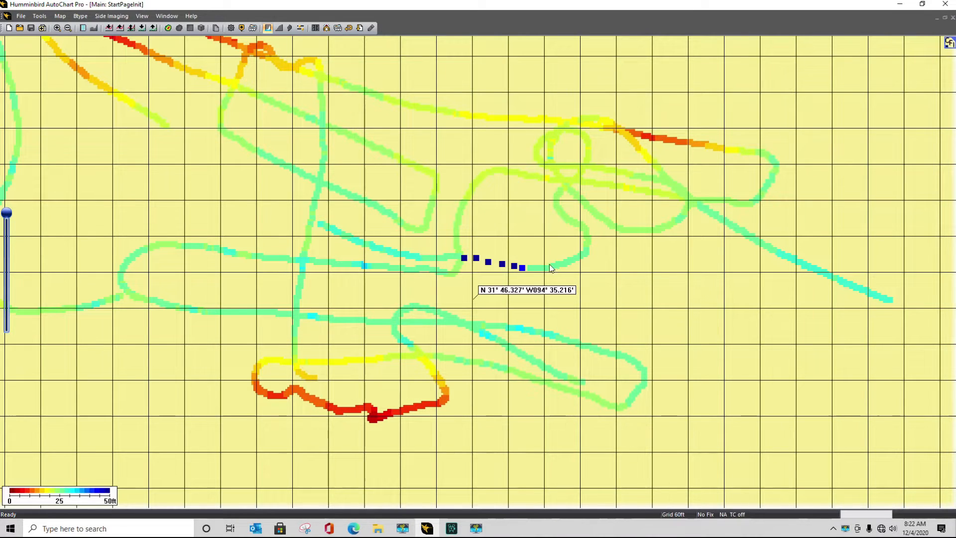
# Open the default chart file index and check which recording files it contains.
pyautogui.click(254, 29)
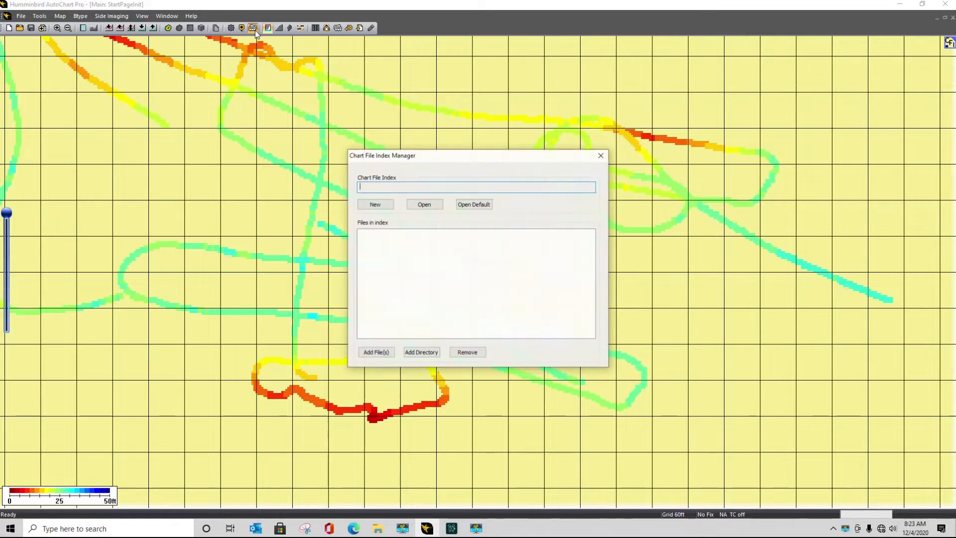
pyautogui.click(479, 205)
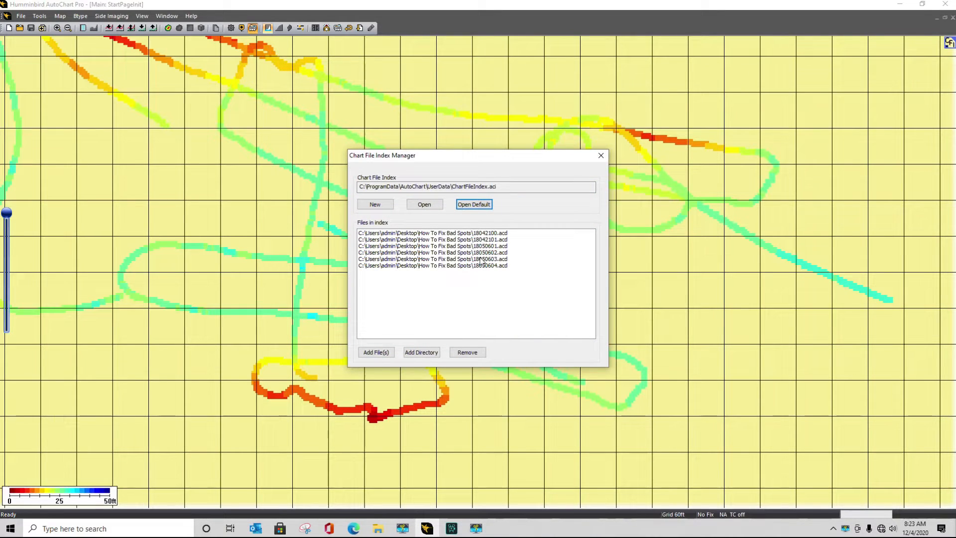
pyautogui.click(601, 155)
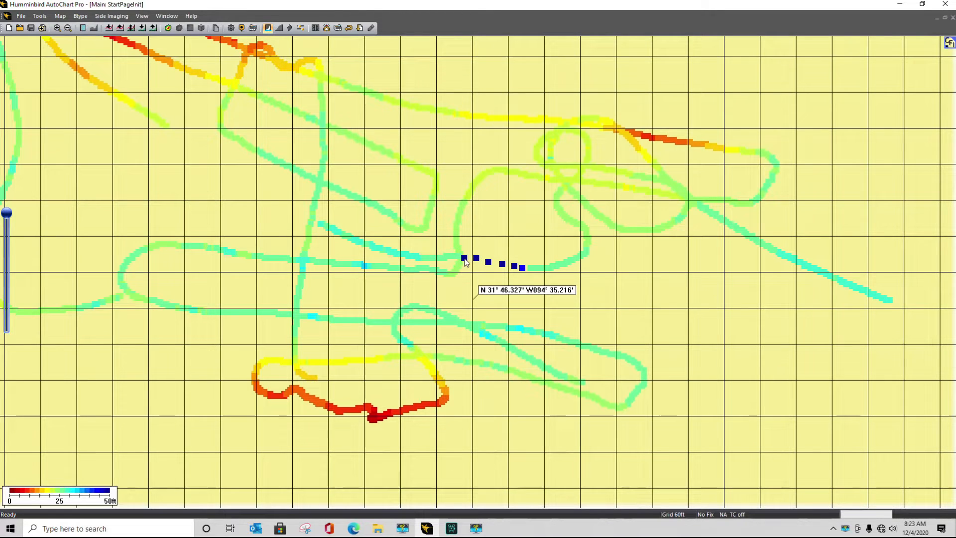
# Trace the westernmost dark blue depth point on the track and open its source file for editing.
pyautogui.rightClick(465, 262)
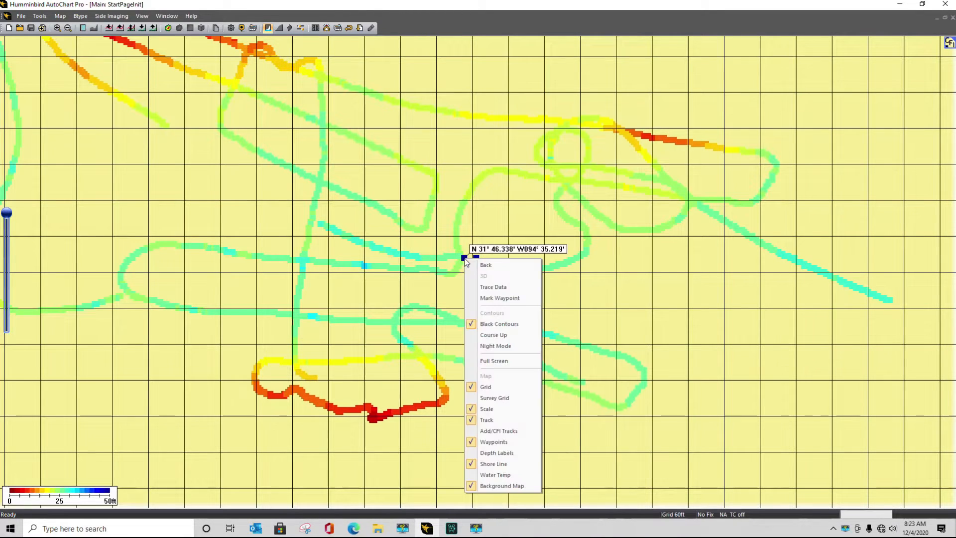
pyautogui.click(486, 287)
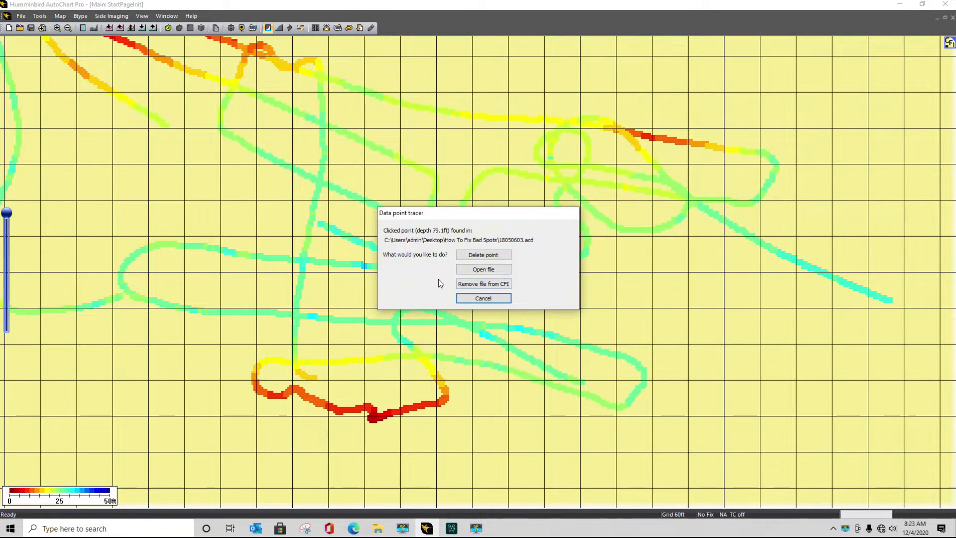
pyautogui.moveTo(481, 215); pyautogui.dragTo(645, 294)
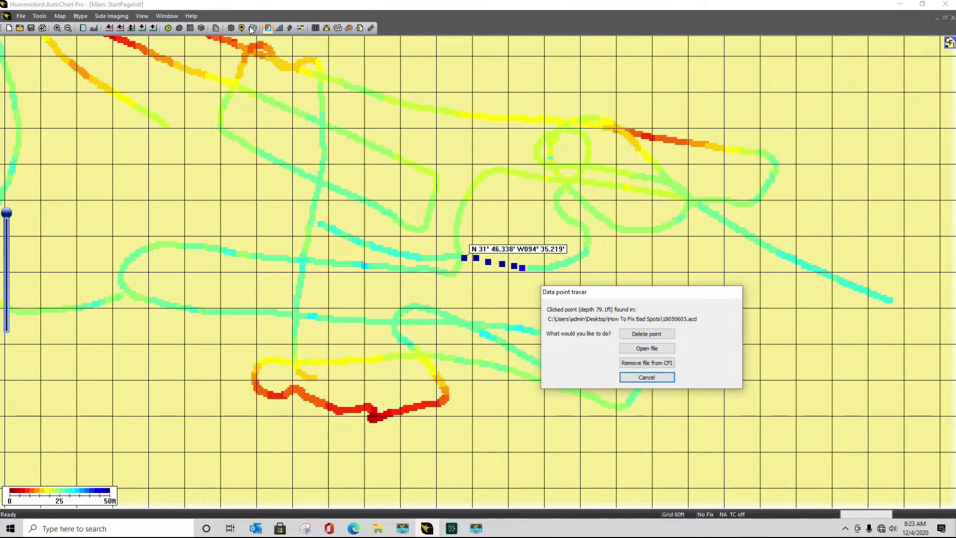
pyautogui.click(642, 348)
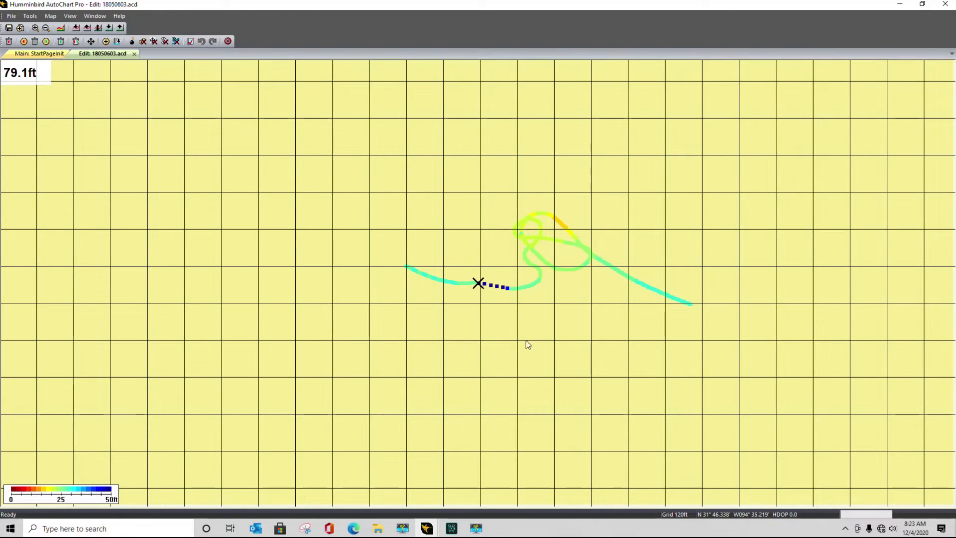
pyautogui.scroll(2, 506, 323)
pyautogui.moveTo(565, 350); pyautogui.dragTo(493, 334)
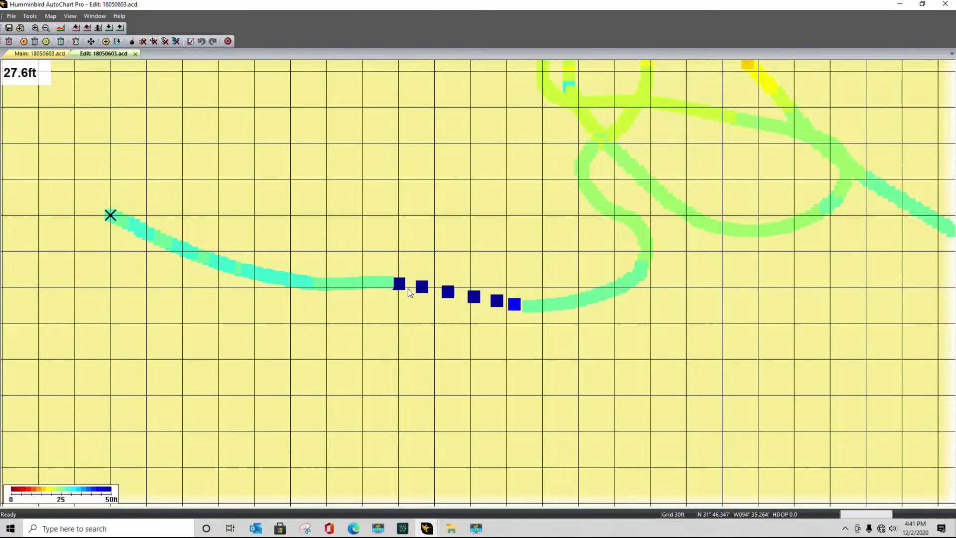
# Check the depths on either side of the dark blue stretch and set its first point's depth to 26 ft.
pyautogui.click(378, 282)
pyautogui.click(387, 281)
pyautogui.click(525, 307)
pyautogui.click(398, 286)
pyautogui.click(117, 42)
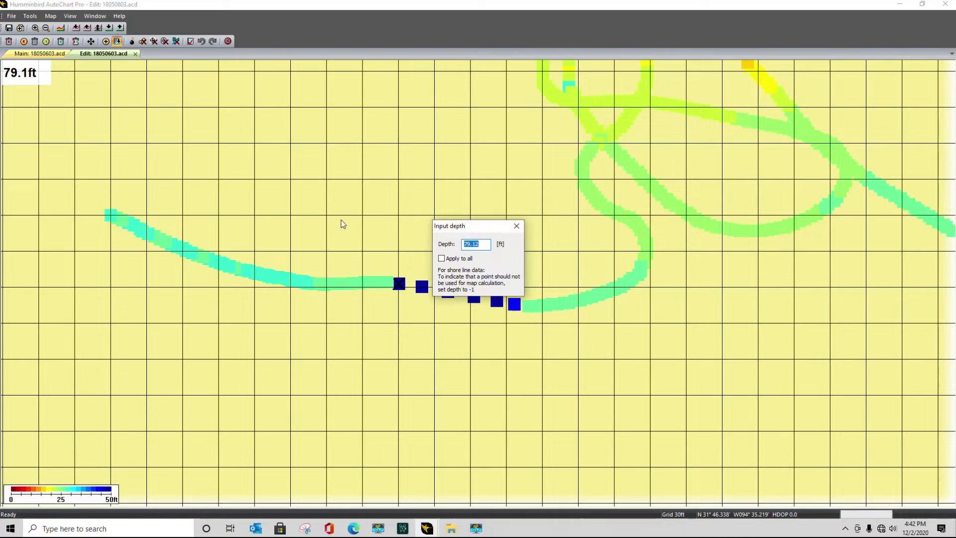
pyautogui.write('26')
pyautogui.press('Return')
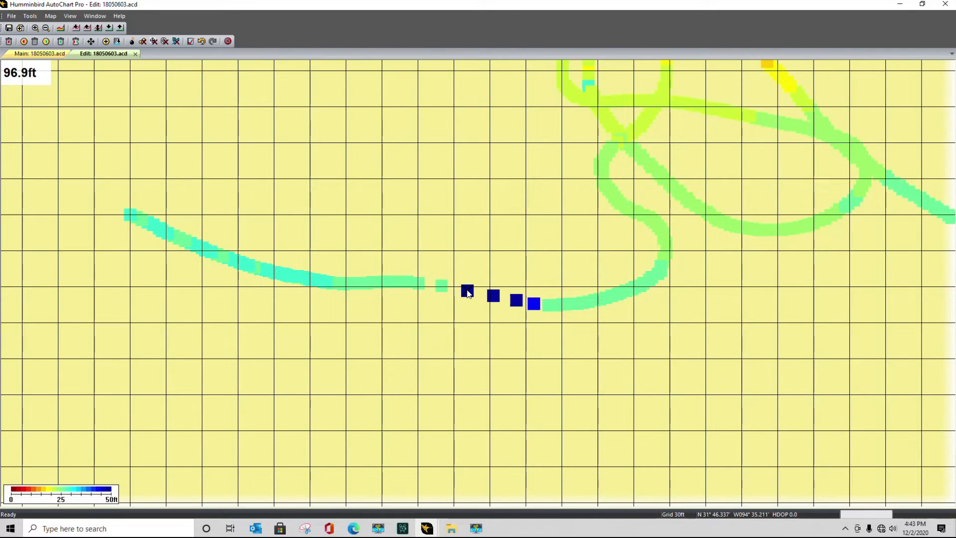
# Set the depth of the third and fourth bad points in the dark blue stretch to 26 ft.
pyautogui.click(117, 41)
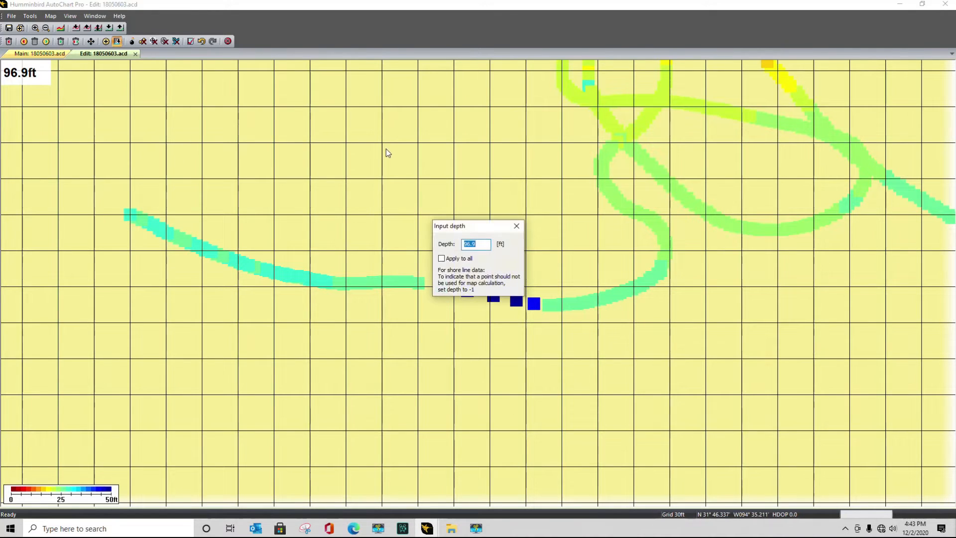
pyautogui.write('26')
pyautogui.press('Return')
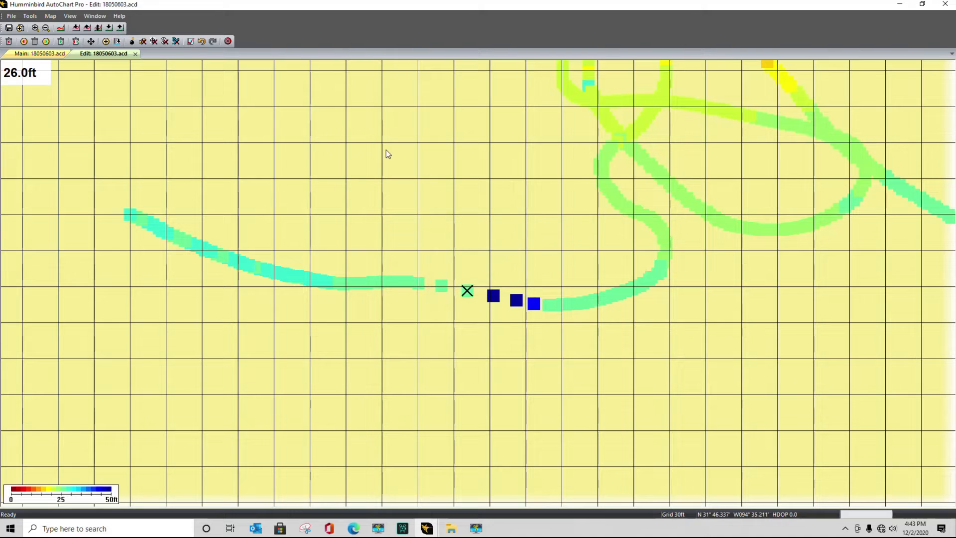
pyautogui.click(495, 297)
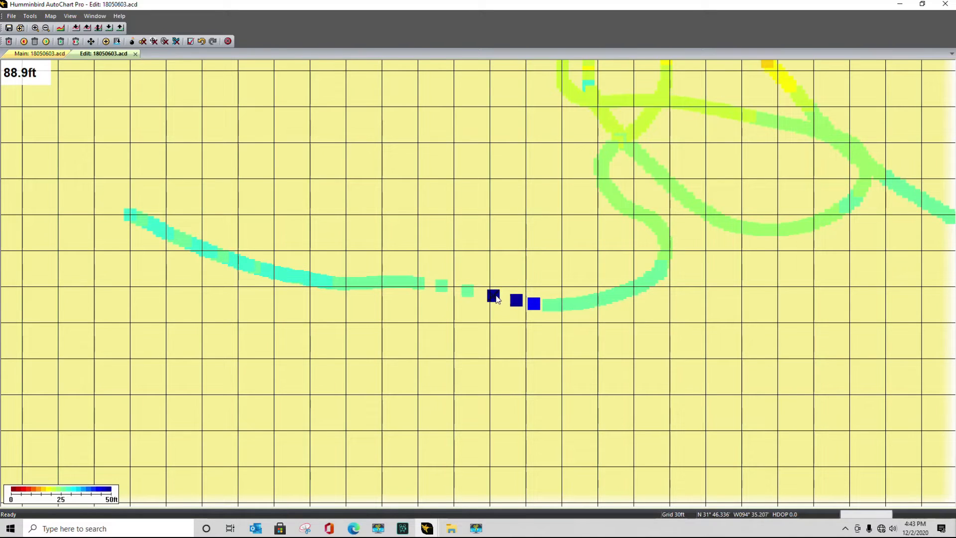
pyautogui.click(117, 41)
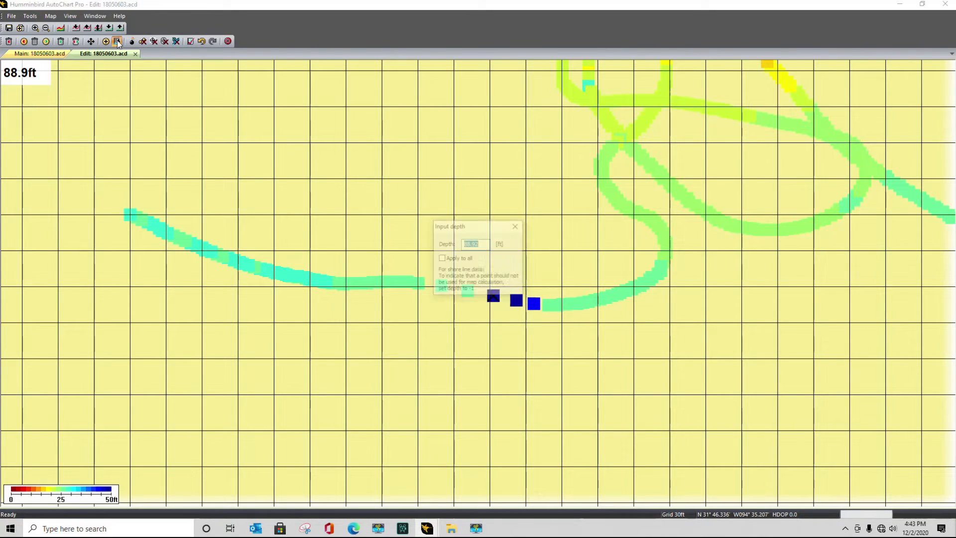
pyautogui.write('26')
pyautogui.press('Return')
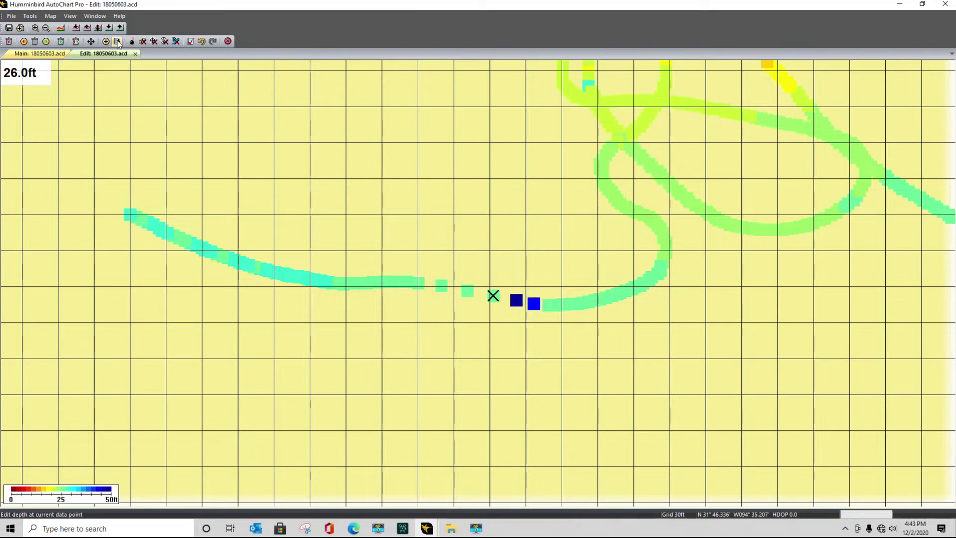
# Set the depth of the last two blue points, just before the green track resumes, to 26 ft.
pyautogui.click(517, 300)
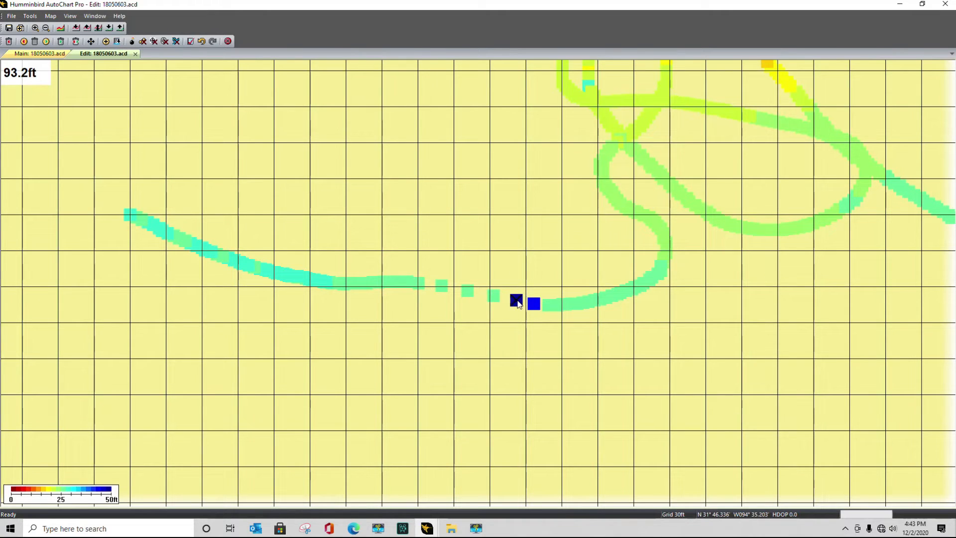
pyautogui.click(117, 42)
pyautogui.write('26')
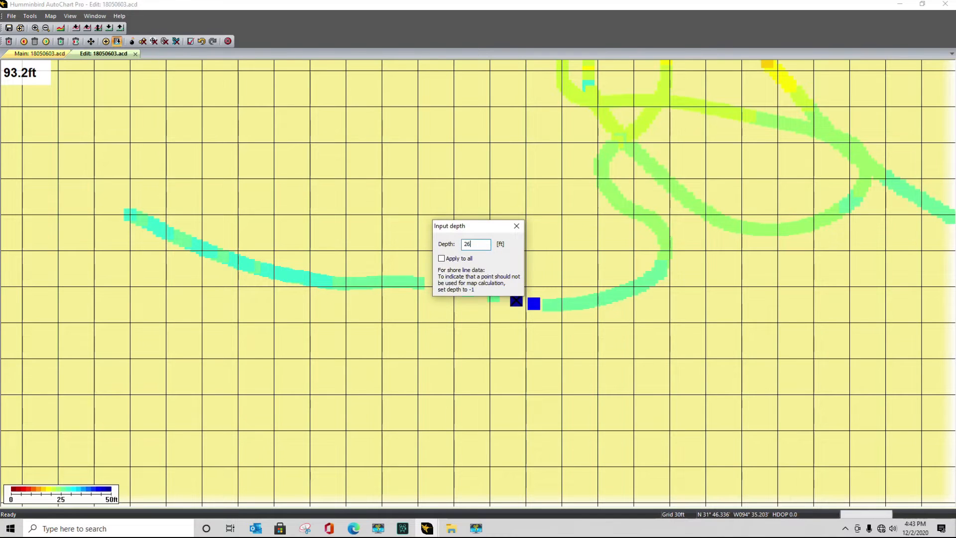
pyautogui.press('Return')
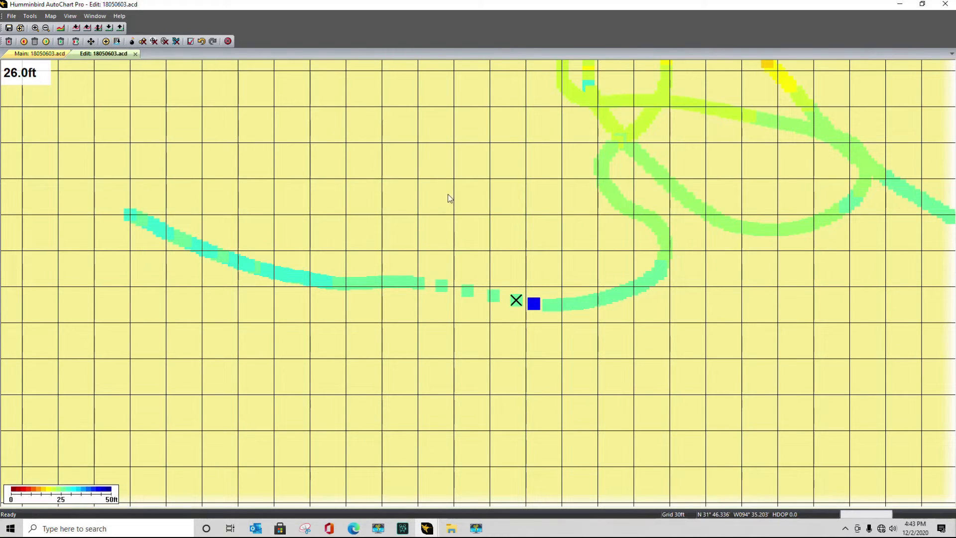
pyautogui.click(534, 305)
pyautogui.click(117, 42)
pyautogui.write('26')
pyautogui.press('Return')
# Add data points to fill the gaps between the corrected points, and quit editing with the changes to 18050603.acd saved.
pyautogui.click(106, 41)
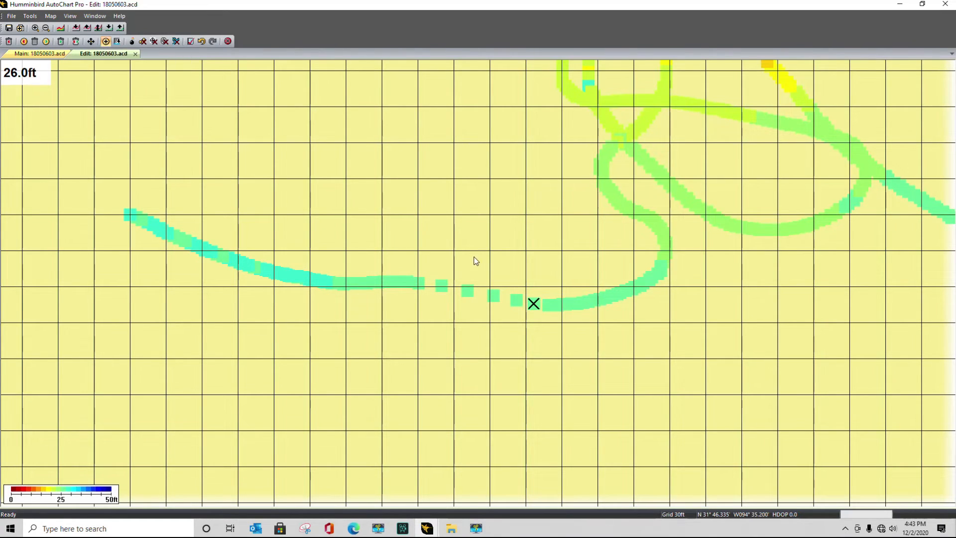
pyautogui.click(429, 285)
pyautogui.click(452, 288)
pyautogui.click(460, 291)
pyautogui.click(474, 292)
pyautogui.click(484, 294)
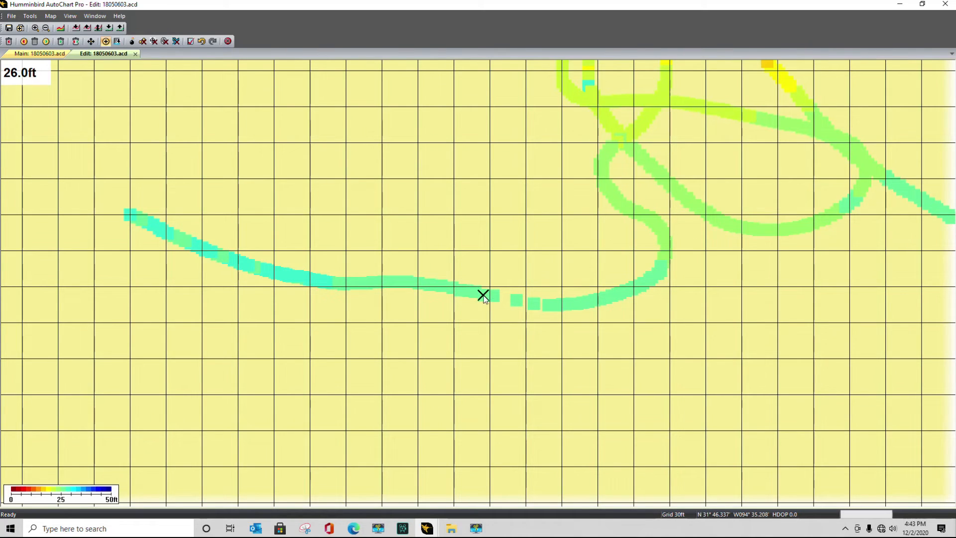
pyautogui.click(502, 298)
pyautogui.click(509, 300)
pyautogui.click(523, 301)
pyautogui.click(538, 305)
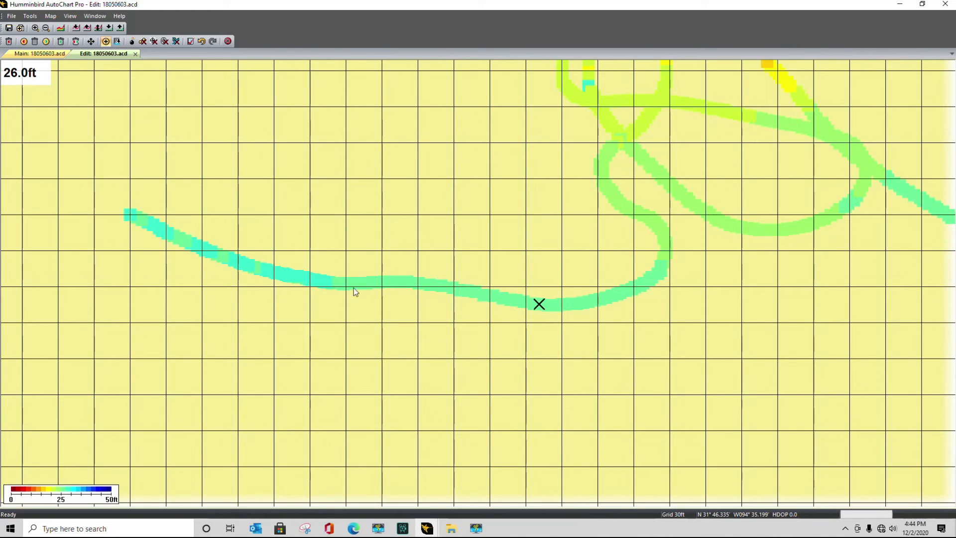
pyautogui.click(228, 41)
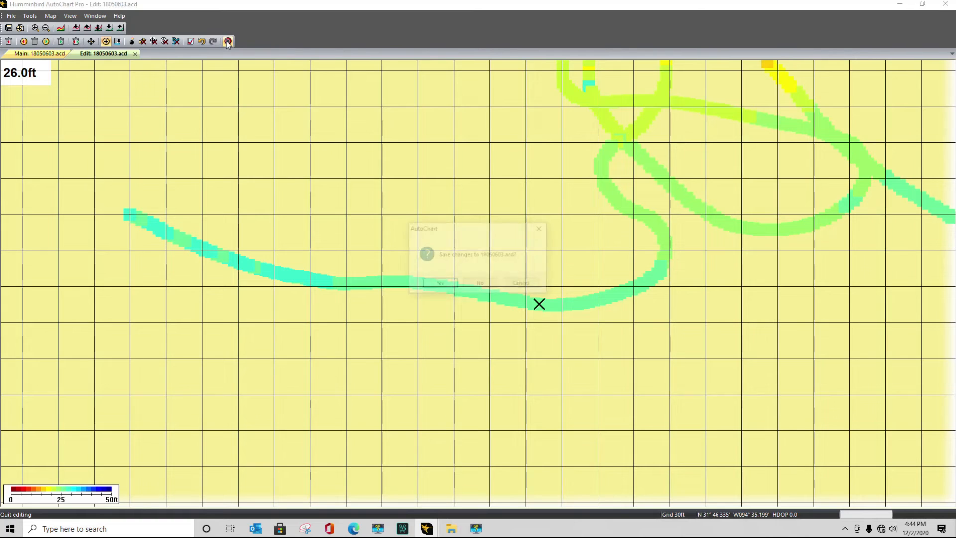
pyautogui.click(440, 284)
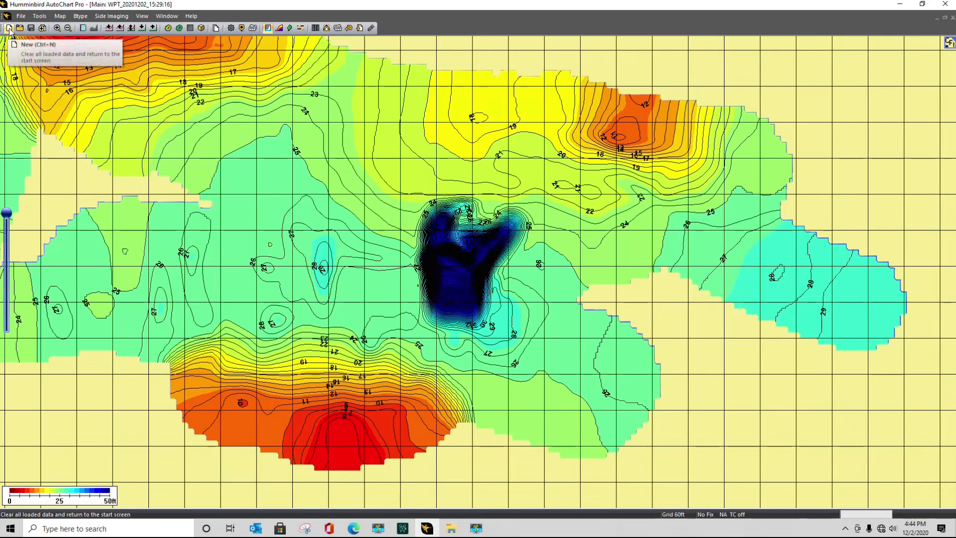
# Clear all loaded data, reload the surveyed area's tracks with Map Here and generate its contour map.
pyautogui.click(9, 28)
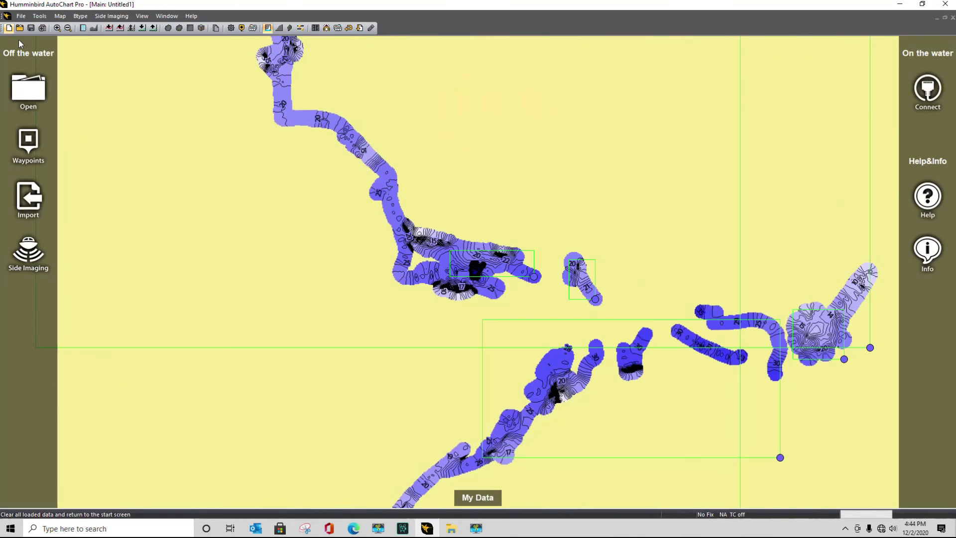
pyautogui.rightClick(480, 269)
pyautogui.click(517, 274)
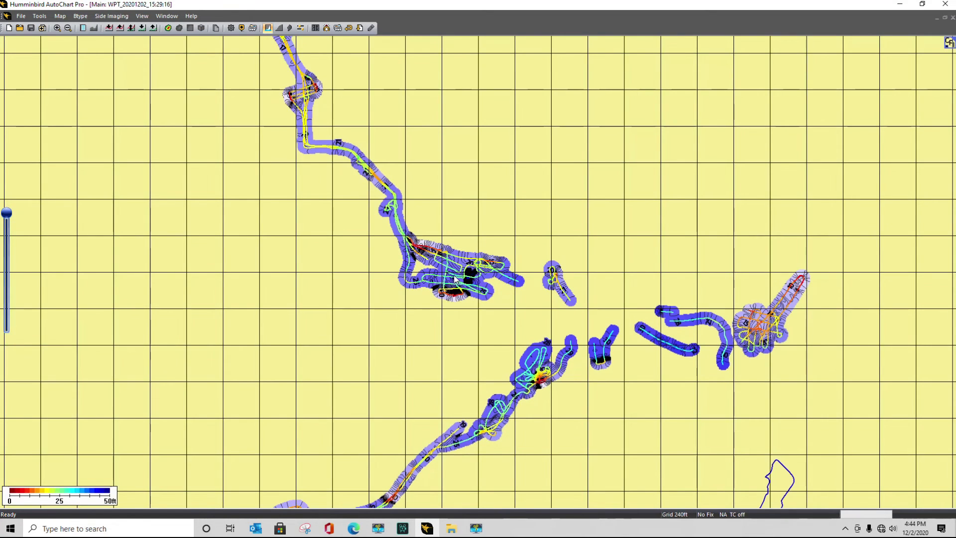
pyautogui.scroll(1, 454, 279)
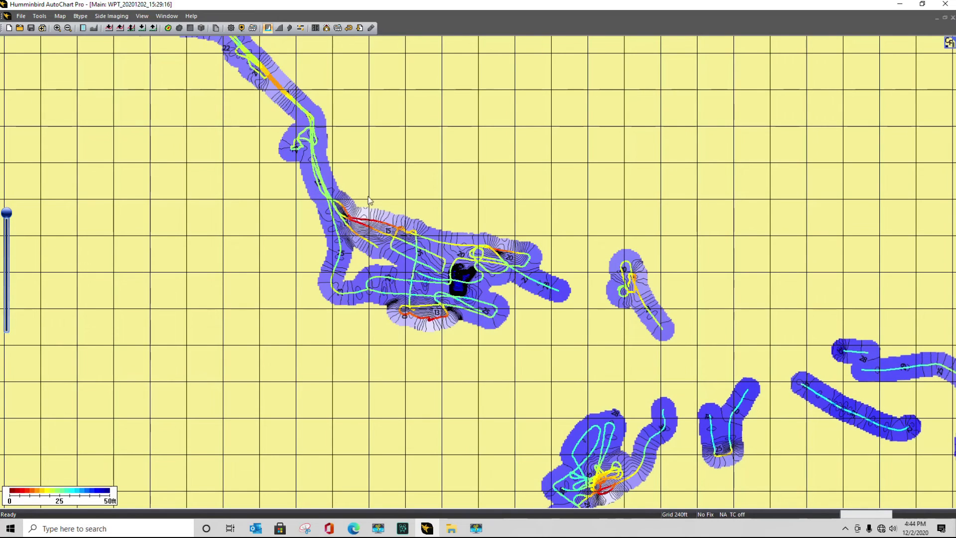
pyautogui.scroll(1, 179, 67)
pyautogui.click(167, 28)
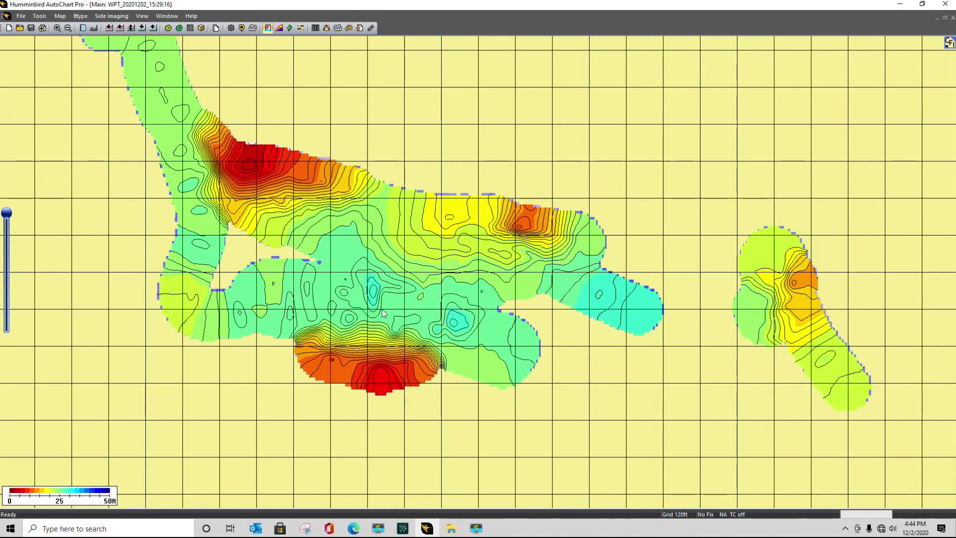
# Update the LakeMaster SD card with the new chart data and fade out the contour map overlay to reveal the updated chart.
pyautogui.scroll(1, 420, 293)
pyautogui.moveTo(387, 291); pyautogui.dragTo(455, 285)
pyautogui.click(216, 28)
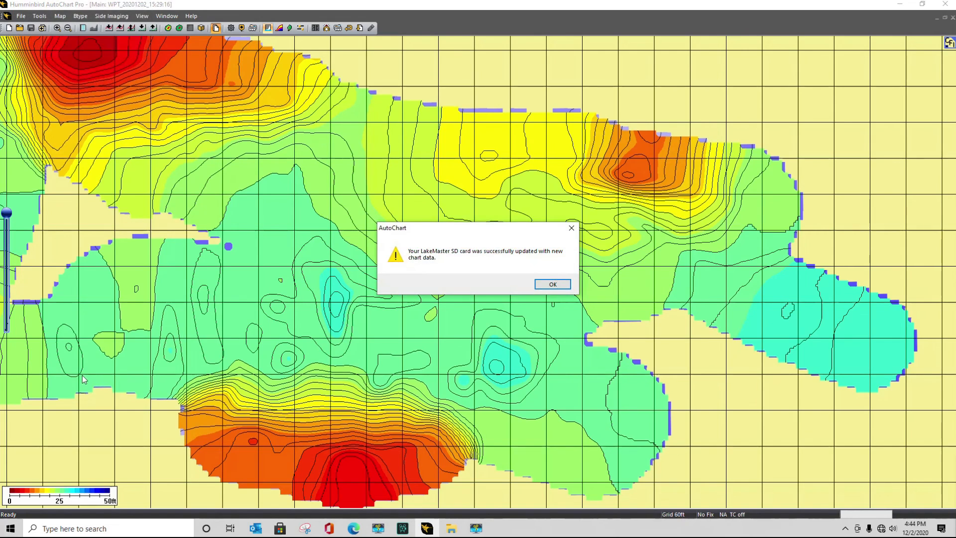
pyautogui.click(552, 284)
pyautogui.moveTo(6, 214); pyautogui.dragTo(6, 305)
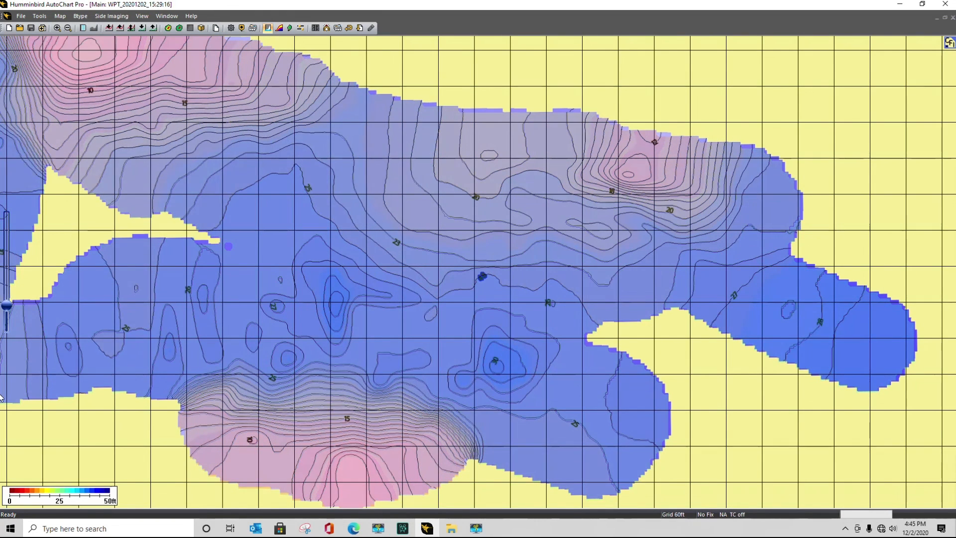